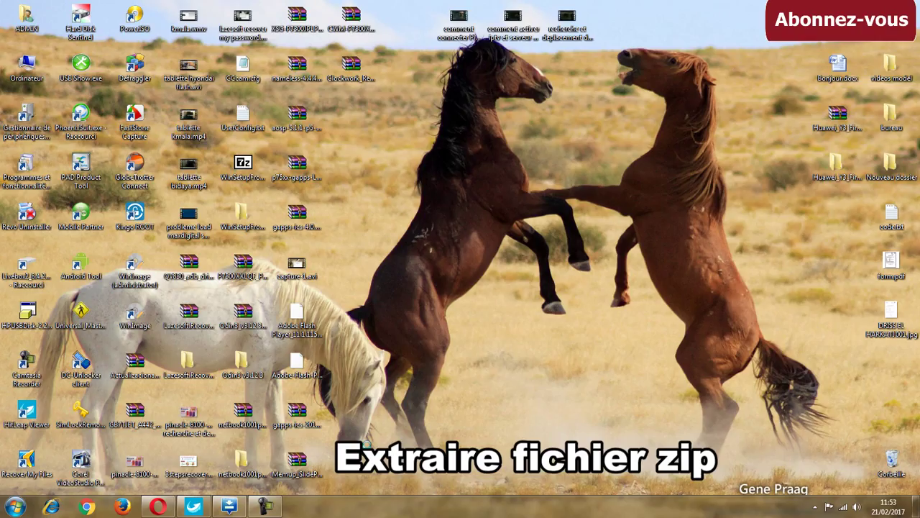
# - Open the Memup_SlidePadNG970 archive and extract its Update_Firmware_SPNG9708DC folder to the desktop
pyautogui.doubleClick(325, 328)
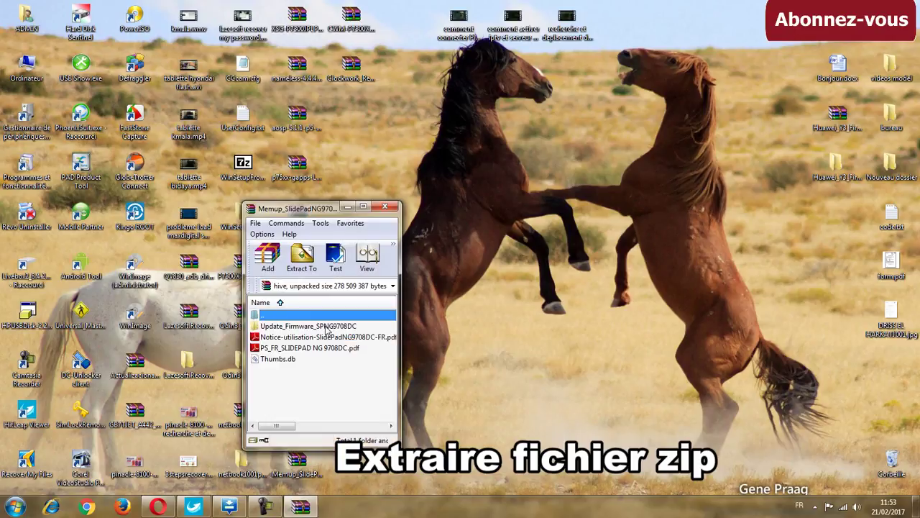
pyautogui.click(310, 327)
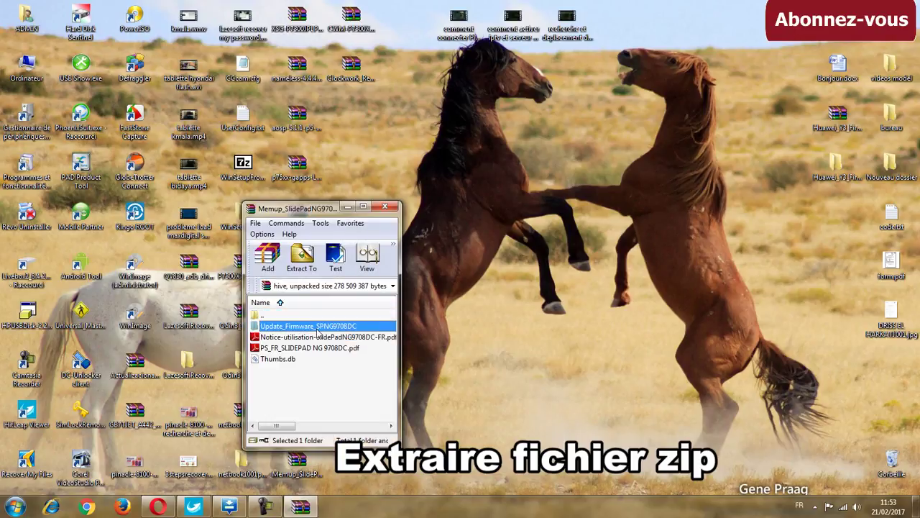
pyautogui.moveTo(308, 333); pyautogui.dragTo(582, 266)
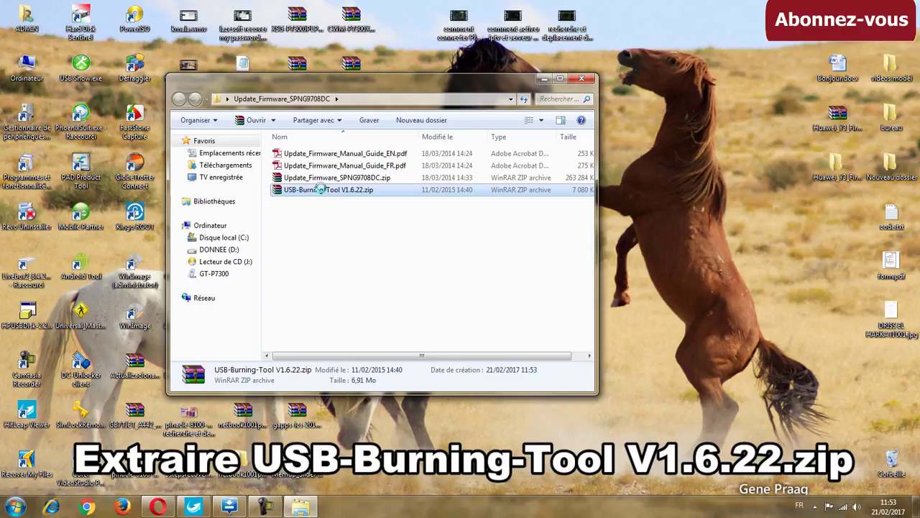
# - Extract USB-Burning-Tool V1.6.22.zip directly into the Update_Firmware_SPNG9708DC folder
pyautogui.rightClick(322, 190)
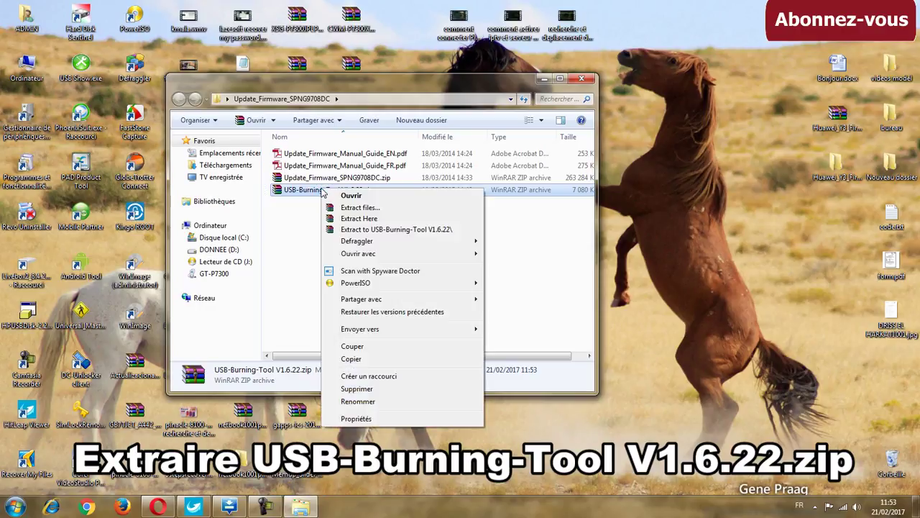
pyautogui.click(373, 218)
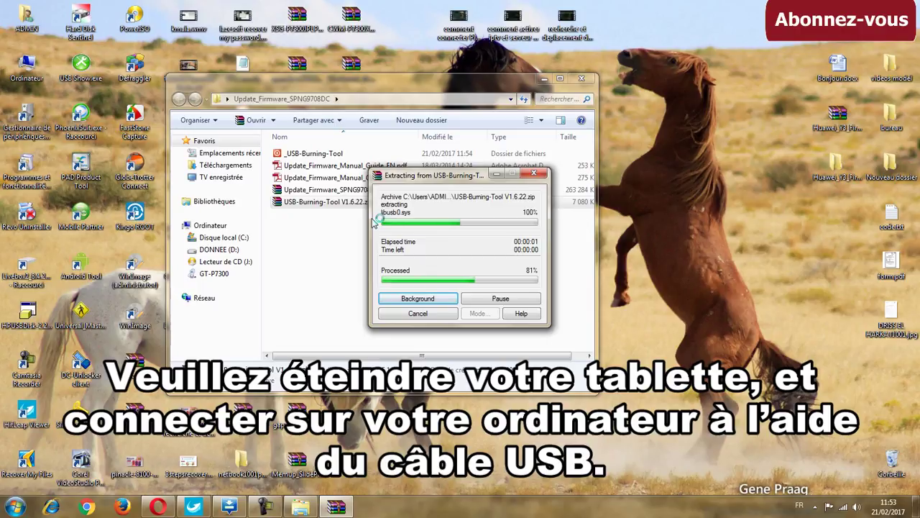
pyautogui.click(383, 178)
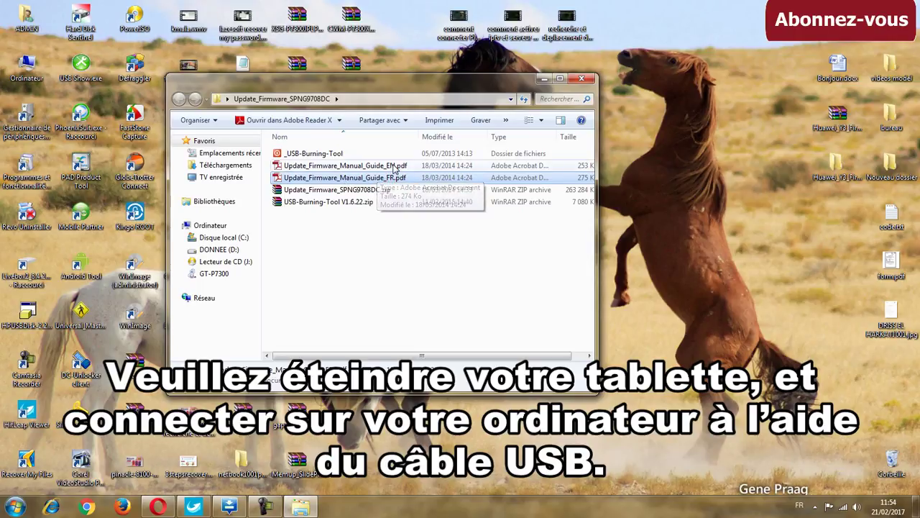
# - Run ImageBurnTool.exe from the extracted _USB-Burning-Tool folder as administrator
pyautogui.doubleClick(315, 154)
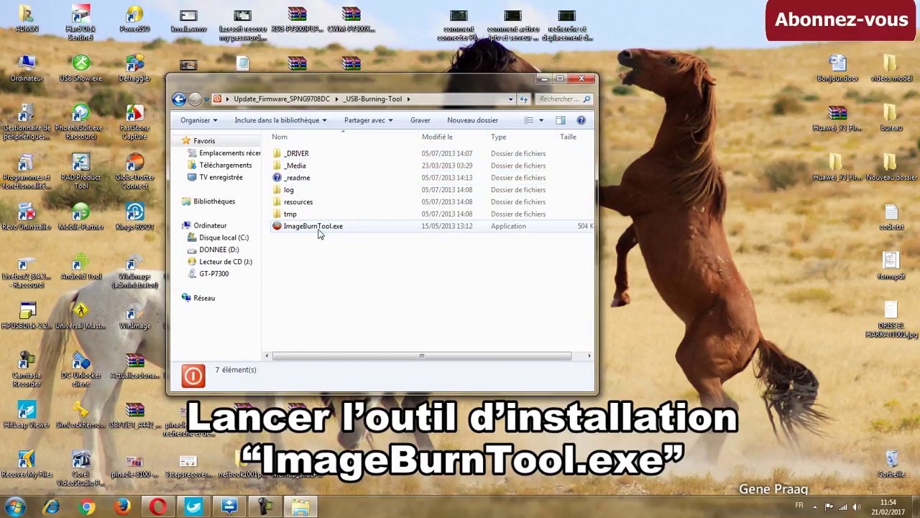
pyautogui.click(314, 227)
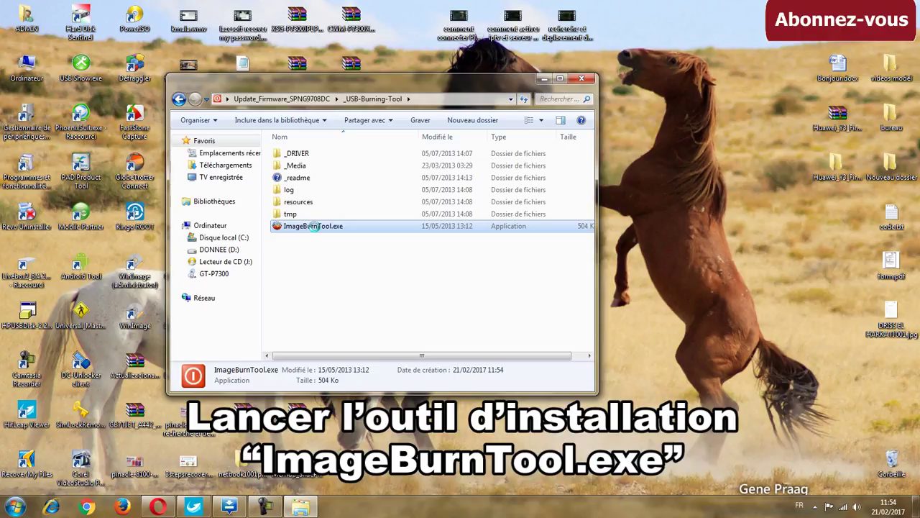
pyautogui.rightClick(320, 228)
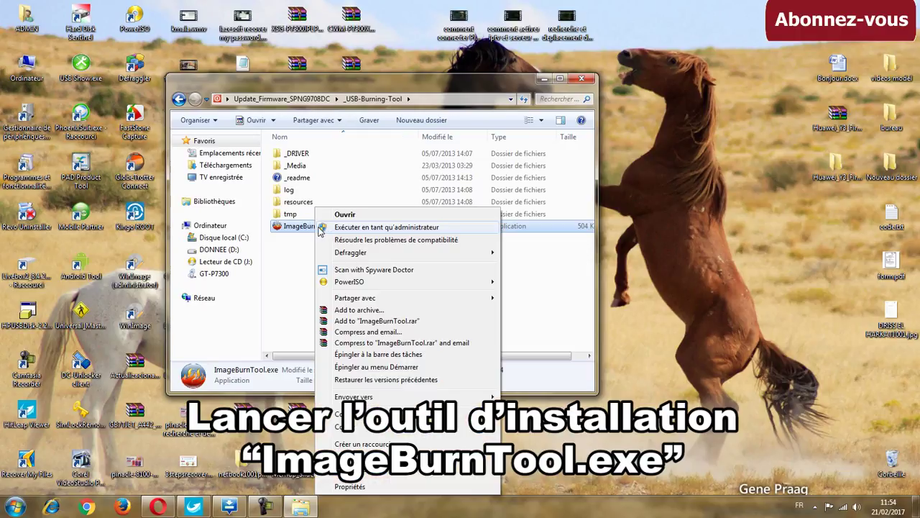
pyautogui.click(381, 228)
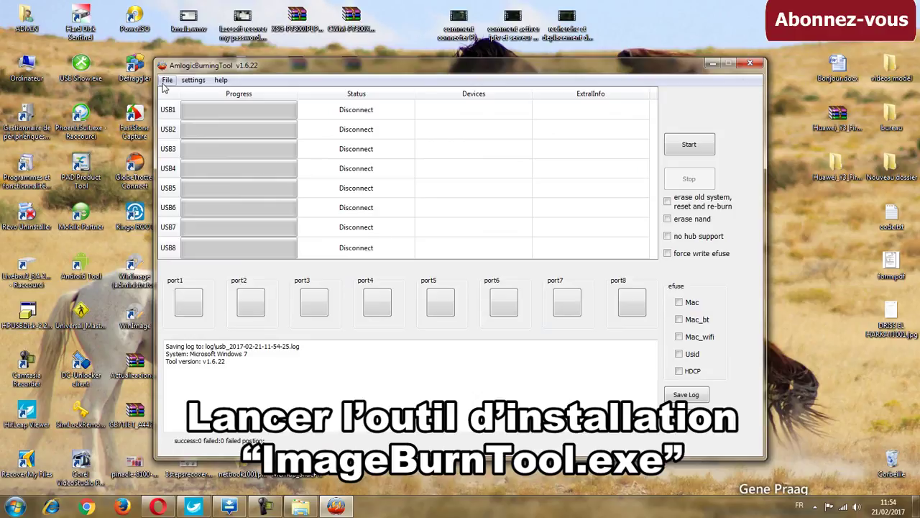
# - Import Update_Firmware_SPNG9708DC.zip from the Update_Firmware_SPNG9708DC folder as the upgrade file
pyautogui.click(167, 80)
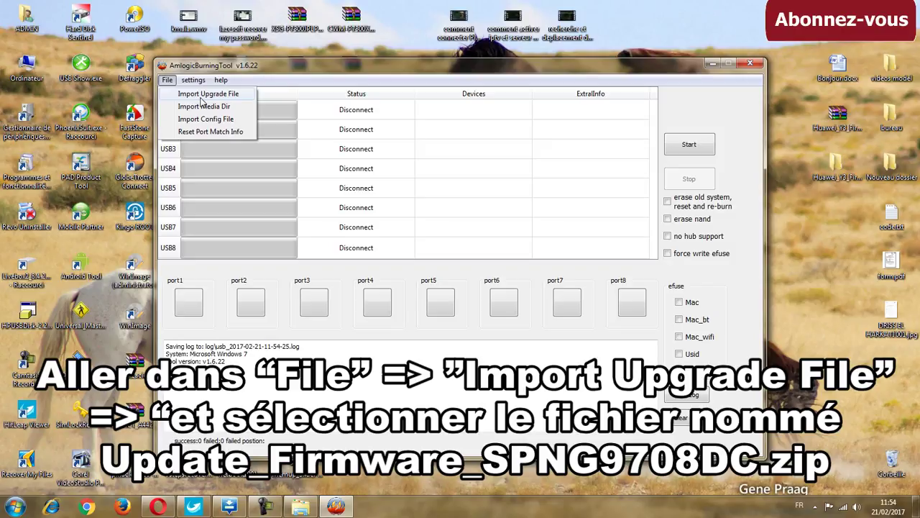
pyautogui.click(207, 95)
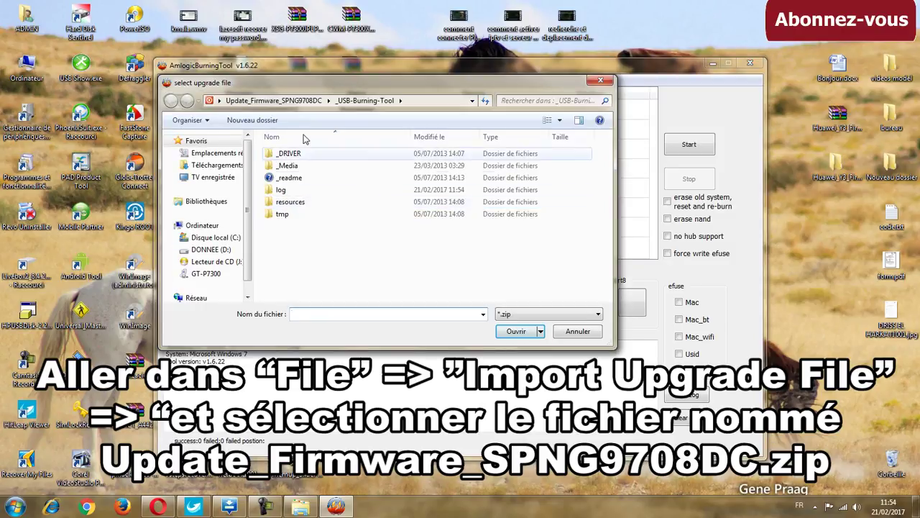
pyautogui.click(289, 102)
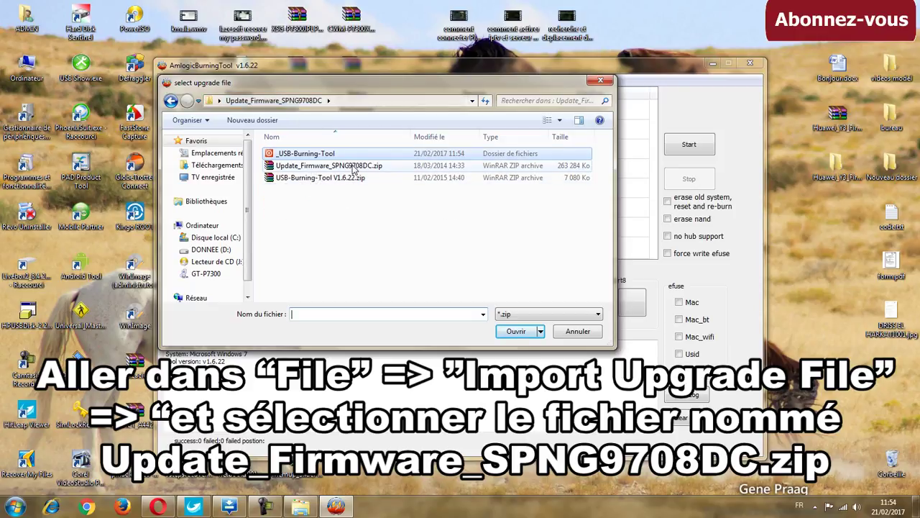
pyautogui.doubleClick(306, 171)
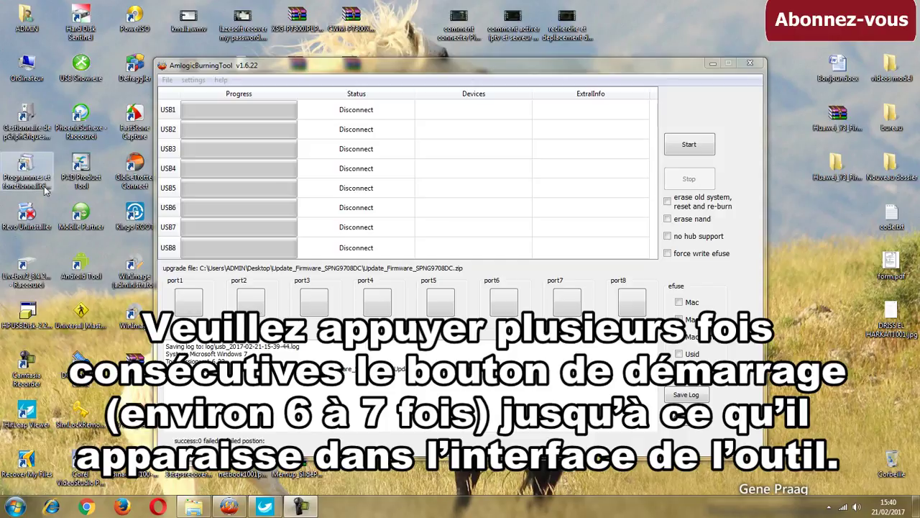
# - Open Device Manager and begin a driver update for the M3-CHIP device, searching for the driver on this computer
pyautogui.doubleClick(32, 136)
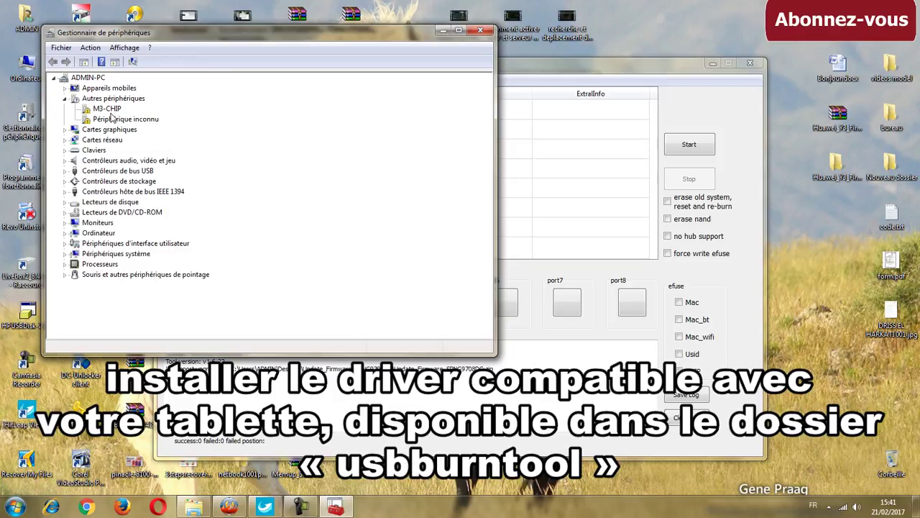
pyautogui.click(108, 109)
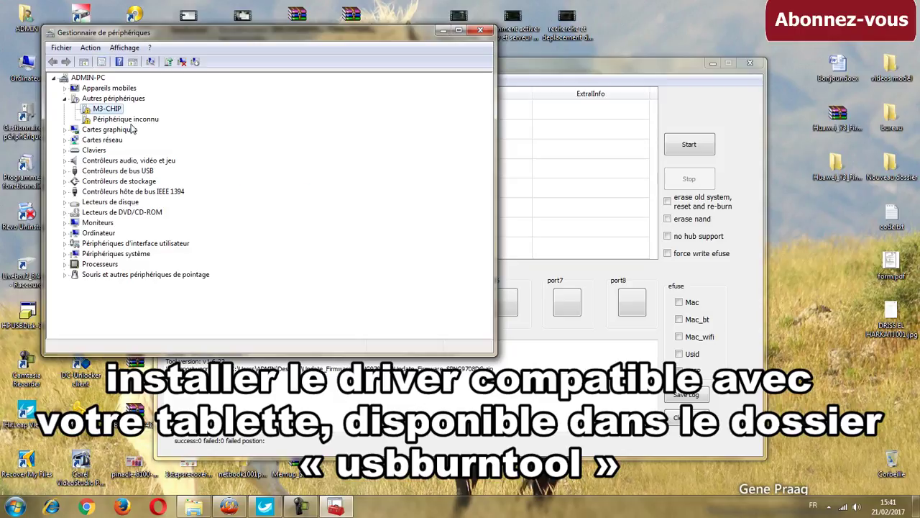
pyautogui.rightClick(108, 111)
pyautogui.click(140, 117)
pyautogui.click(241, 230)
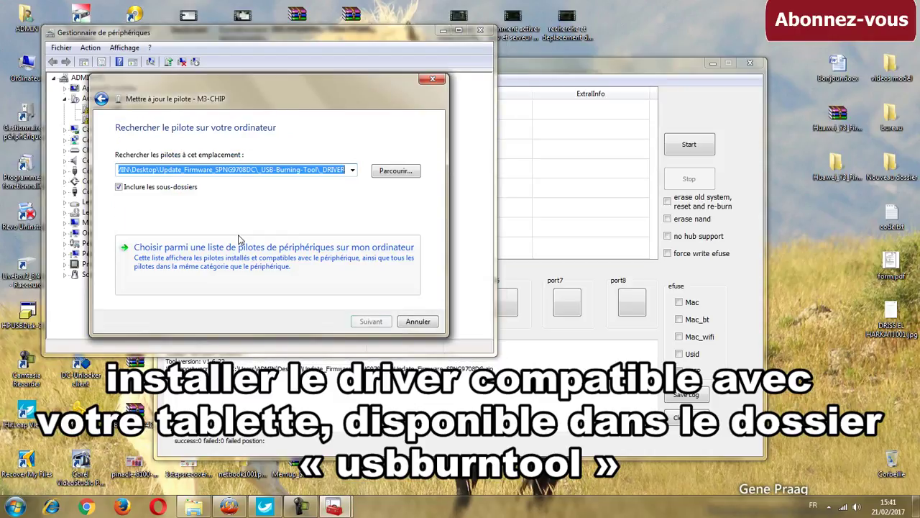
# - Set the M3-CHIP driver search location to the _USB-Burning-Tool folder inside Update_Firmware_SPNG9708DC
pyautogui.click(386, 172)
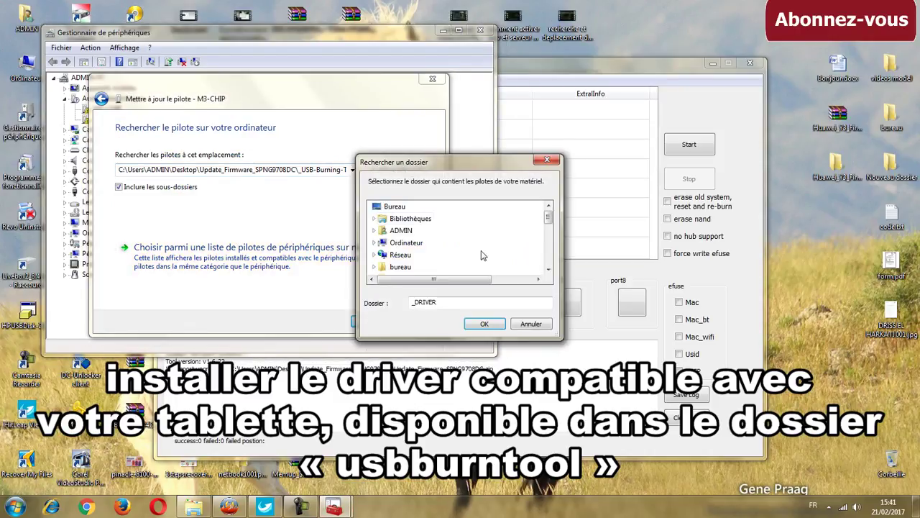
pyautogui.click(642, 72)
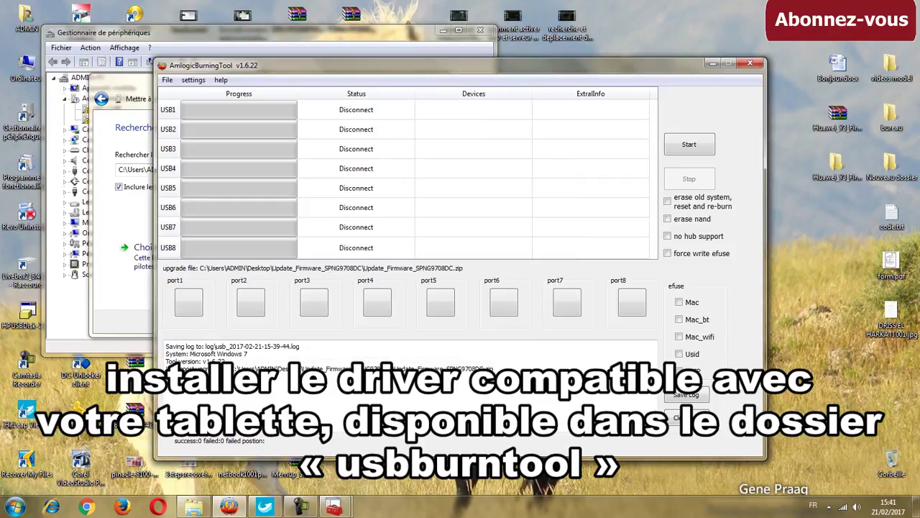
pyautogui.click(134, 83)
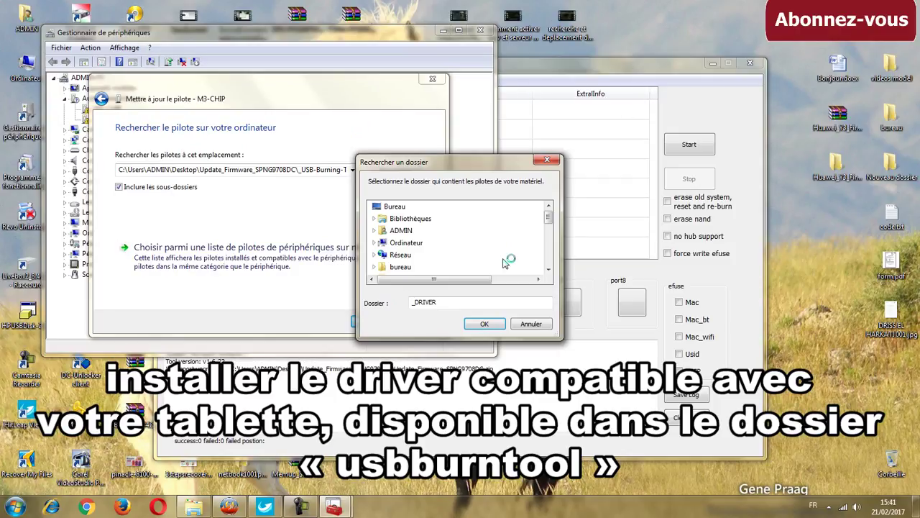
pyautogui.click(548, 269)
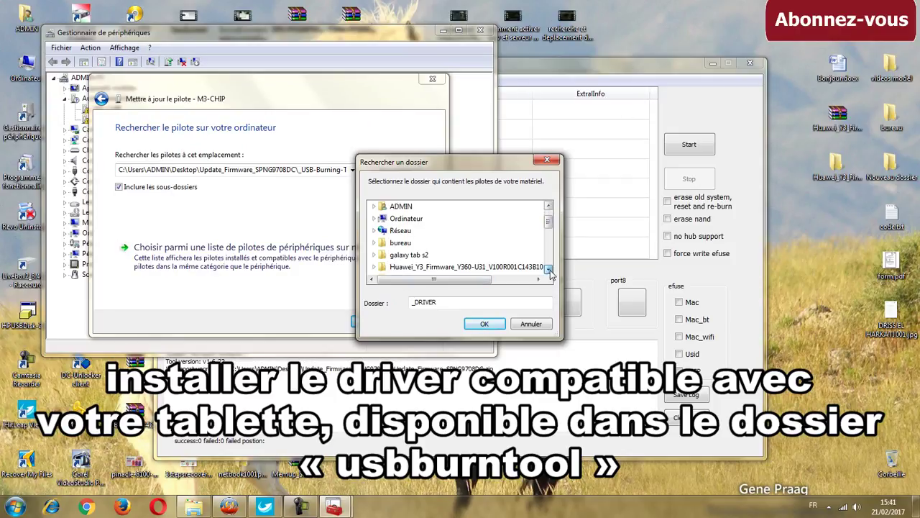
pyautogui.click(548, 269)
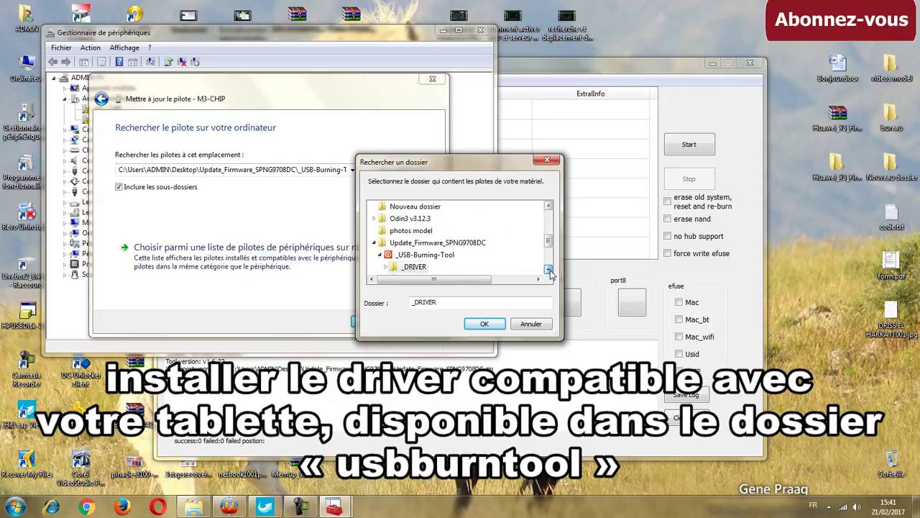
pyautogui.click(430, 255)
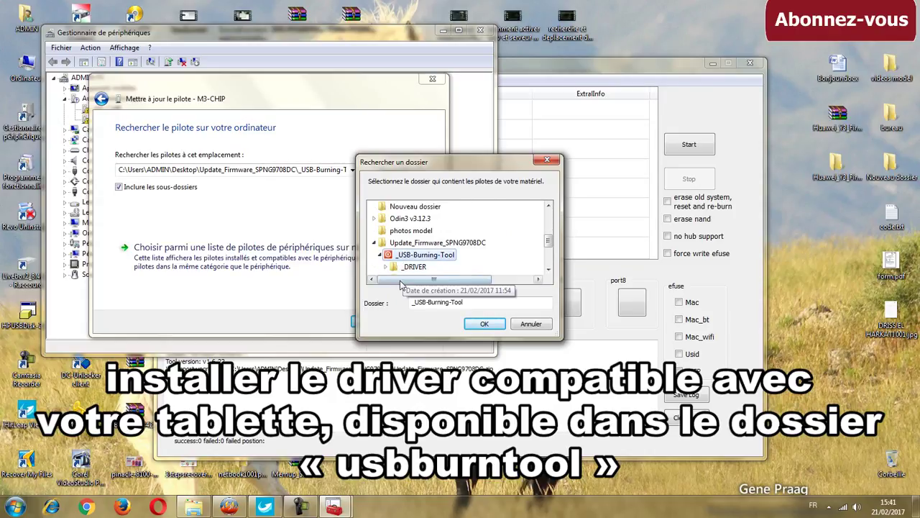
pyautogui.click(486, 327)
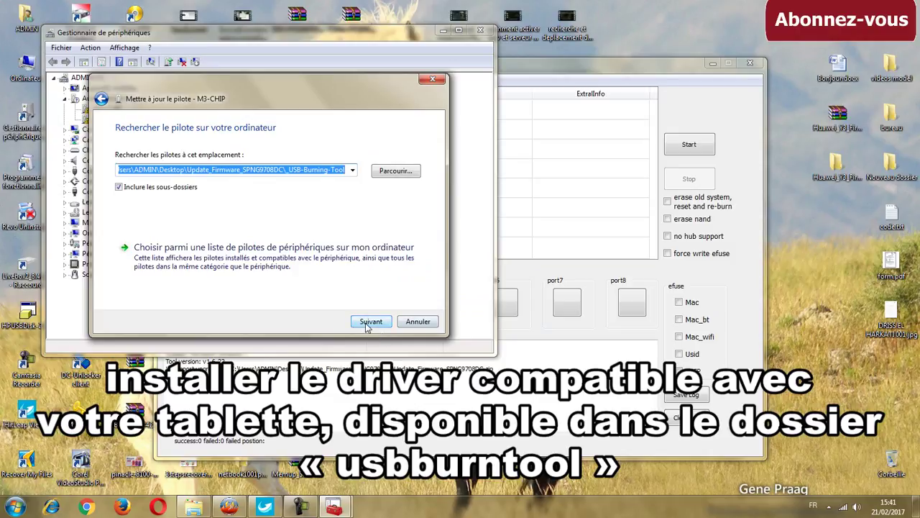
# - Install the M3-CHIP driver despite its unverified publisher and close the update wizard
pyautogui.click(366, 322)
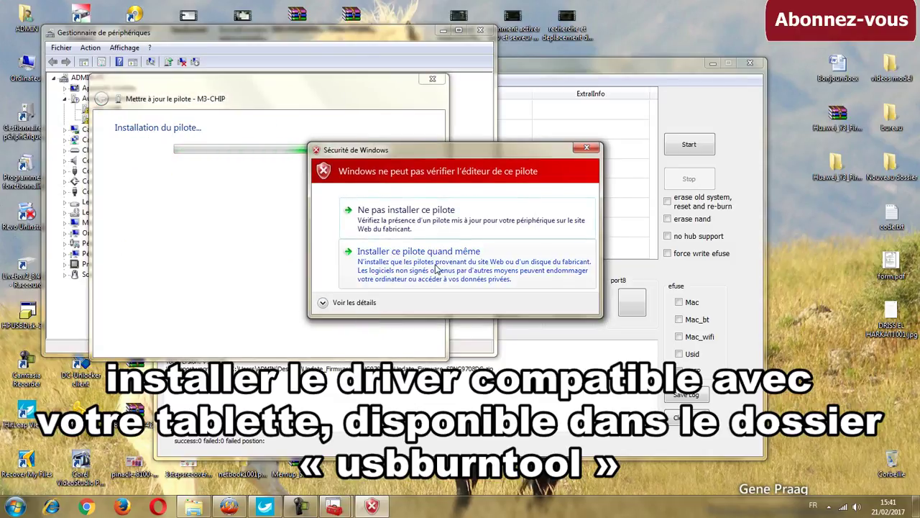
pyautogui.click(434, 268)
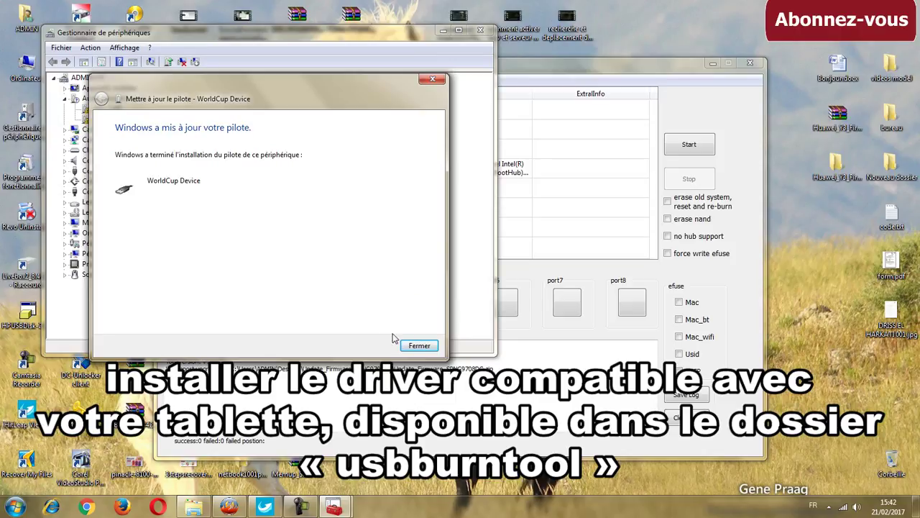
pyautogui.click(419, 346)
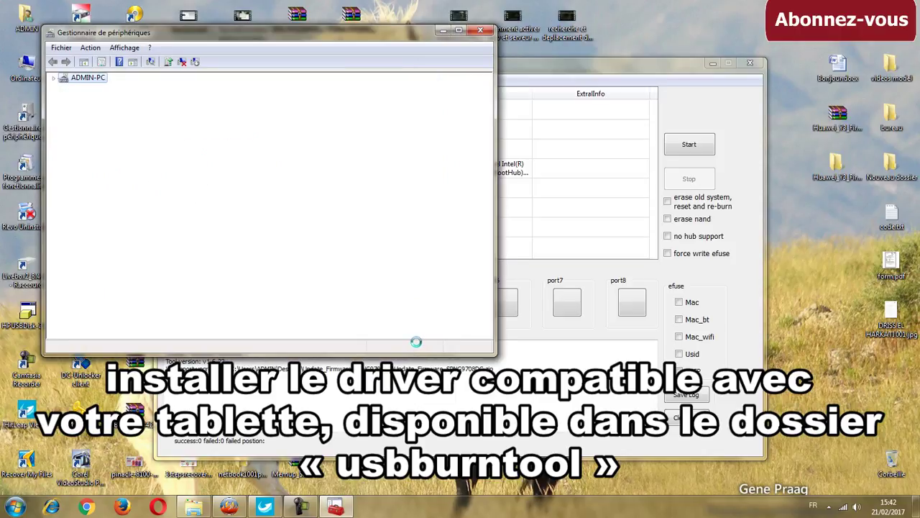
# - Arrange Device Manager and AmlogicBurningTool side by side and start burning the firmware to the connected tablet
pyautogui.click(501, 181)
pyautogui.click(155, 308)
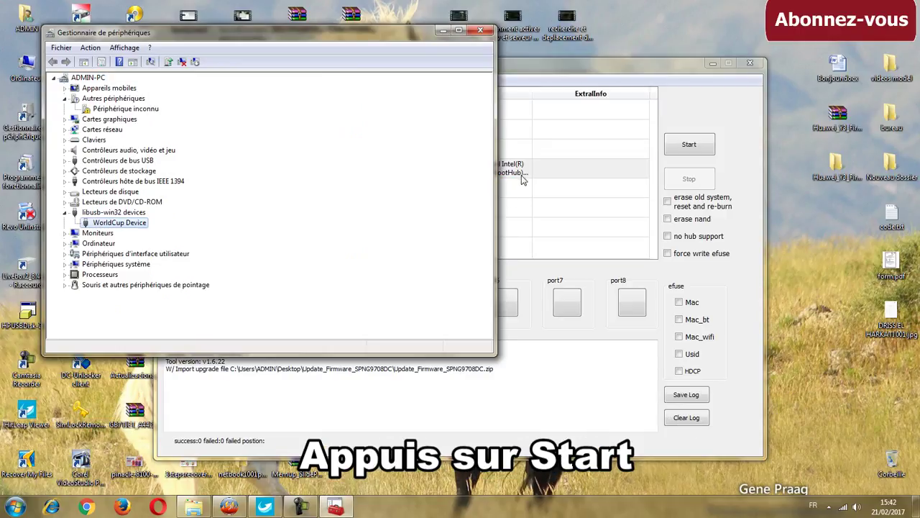
pyautogui.moveTo(496, 195); pyautogui.dragTo(218, 195)
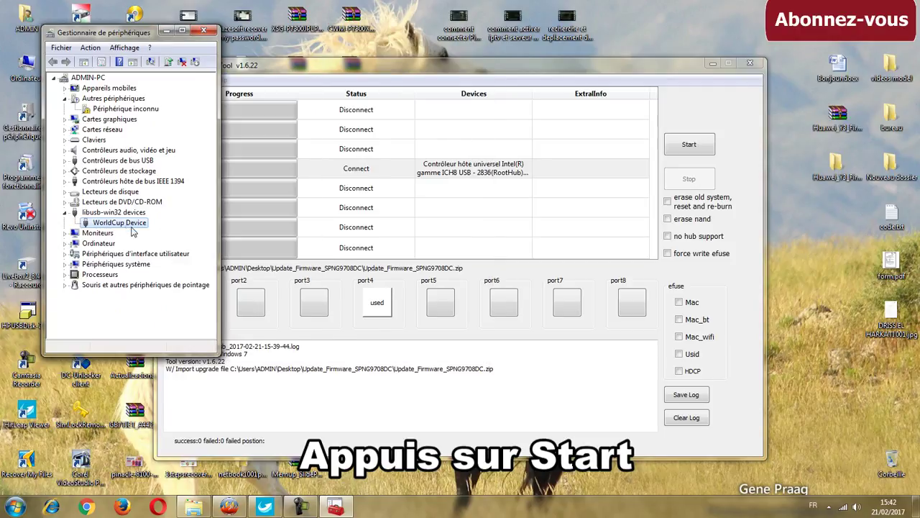
pyautogui.moveTo(145, 33); pyautogui.dragTo(116, 39)
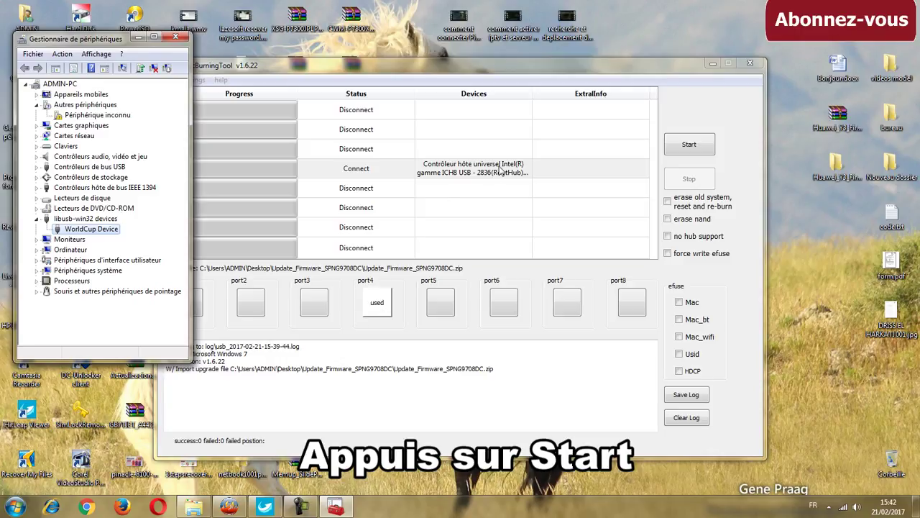
pyautogui.moveTo(489, 66); pyautogui.dragTo(526, 62)
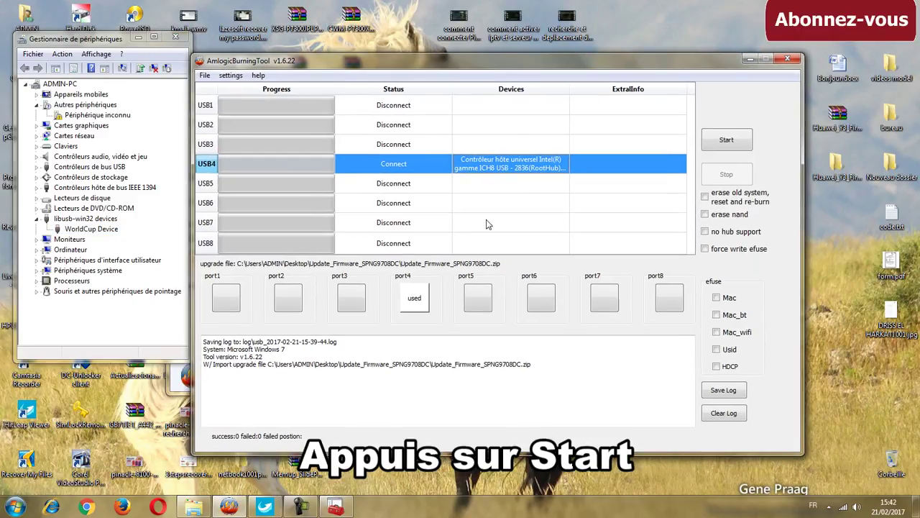
pyautogui.click(722, 143)
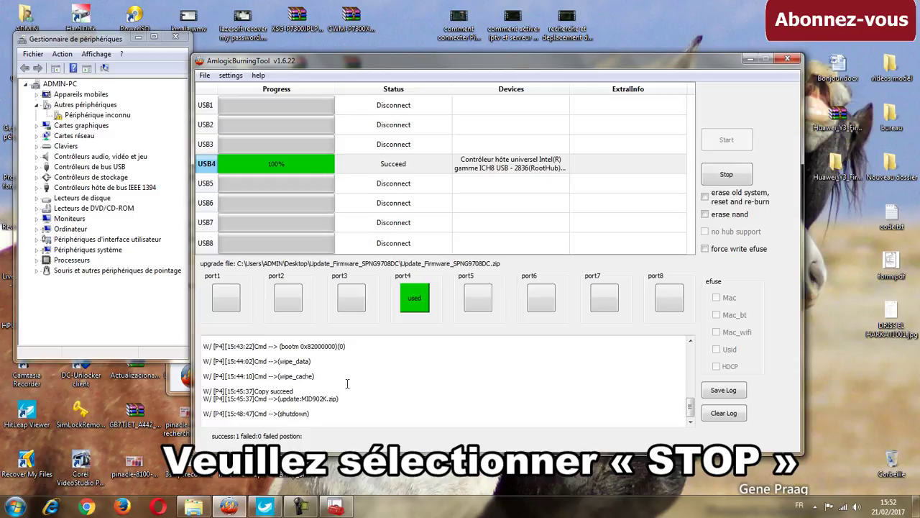
# - Stop the completed burning session and close both AmlogicBurningTool and Device Manager
pyautogui.click(737, 184)
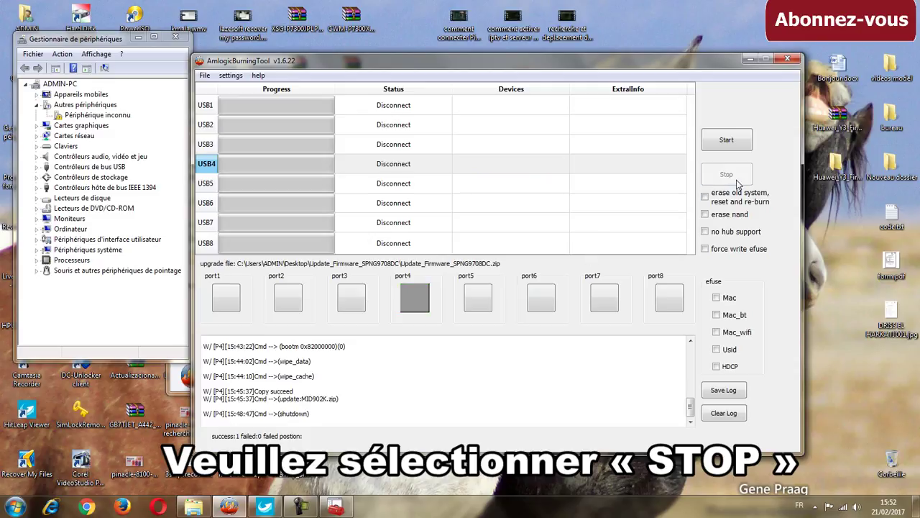
pyautogui.click(788, 58)
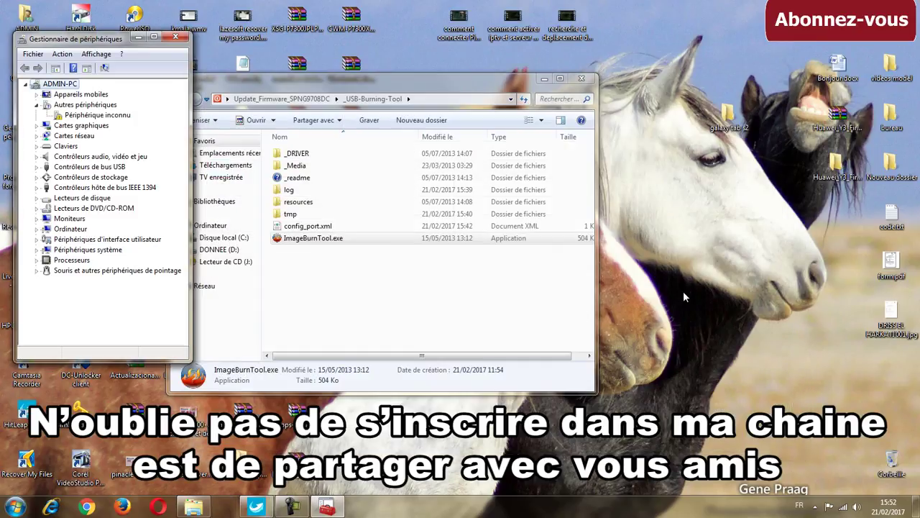
pyautogui.click(175, 37)
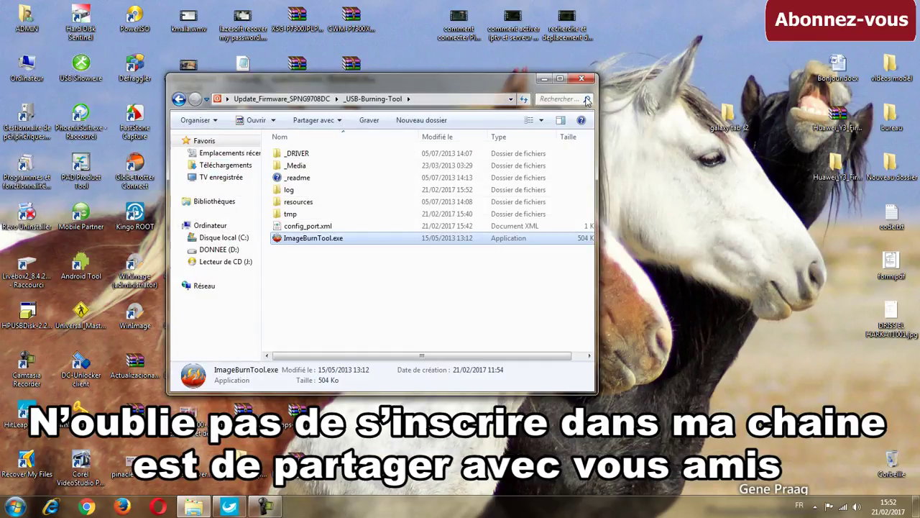